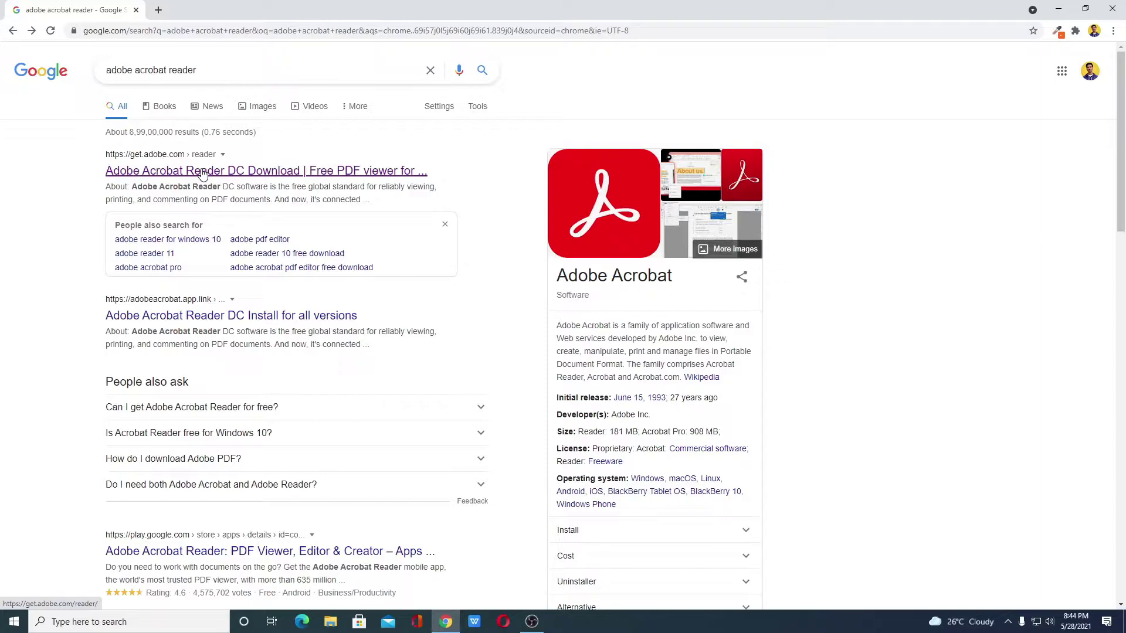
Open the 'Adobe Acrobat Reader DC Download | Free PDF viewer' Google result
{"action": "left_click", "coordinate": [202, 172]}
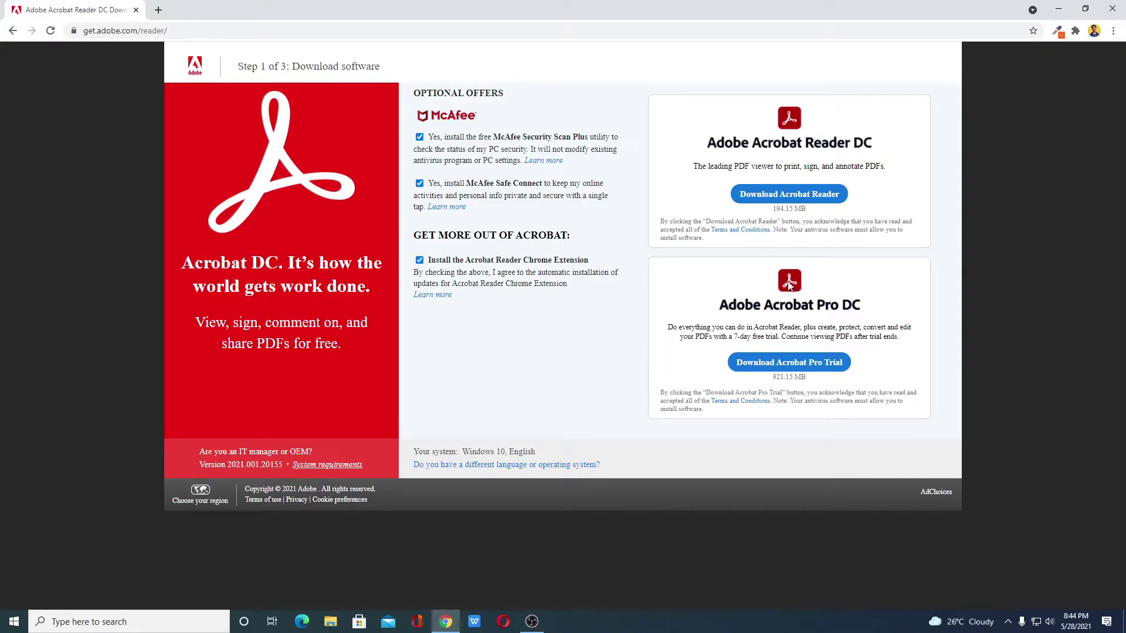
Decline McAfee Security Scan Plus, McAfee Safe Connect and the Acrobat Reader Chrome Extension
{"action": "left_click_drag", "start_coordinate": [693, 167], "coordinate": [879, 164]}
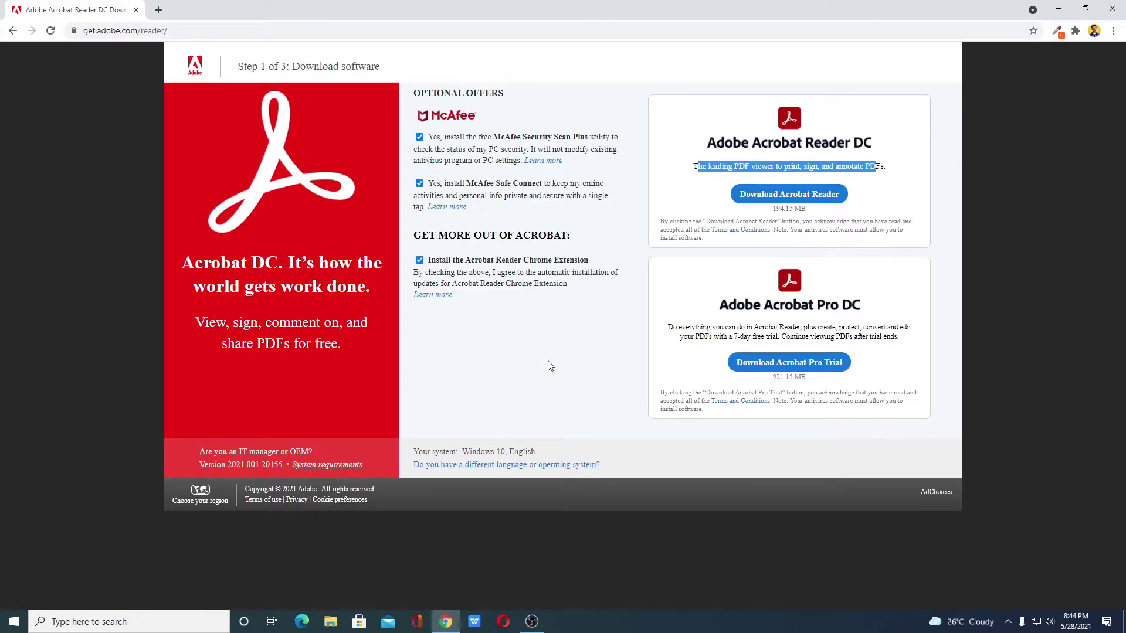
{"action": "left_click", "coordinate": [420, 140]}
{"action": "left_click", "coordinate": [419, 184]}
{"action": "left_click", "coordinate": [420, 261]}
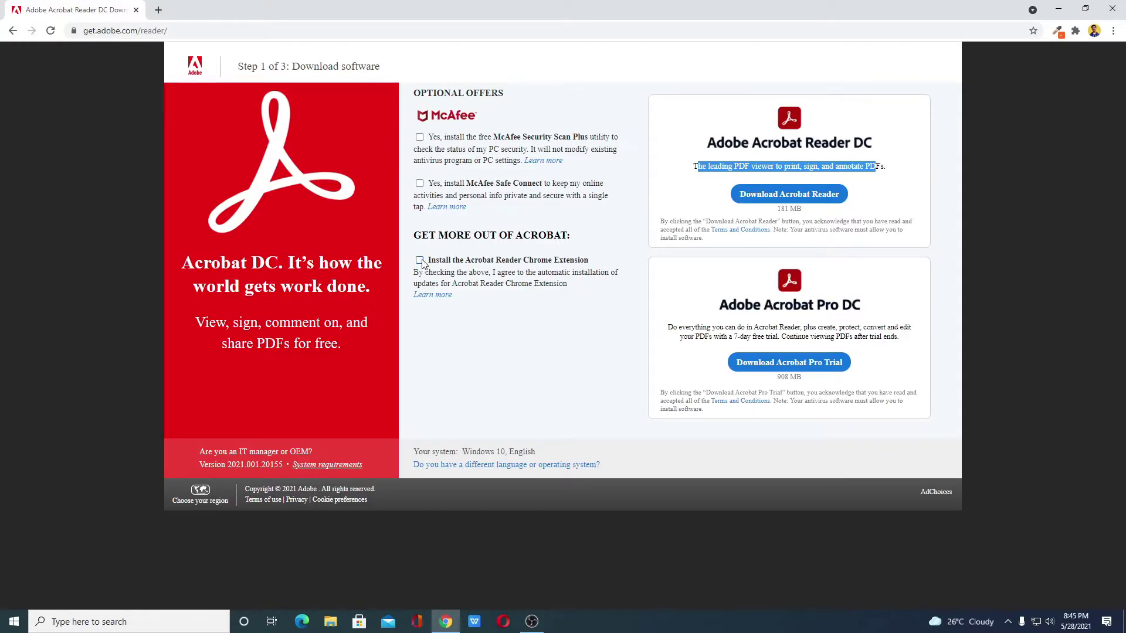
Download Acrobat Reader, run the installer from Chrome's download bar, and minimize Chrome
{"action": "left_click", "coordinate": [756, 195]}
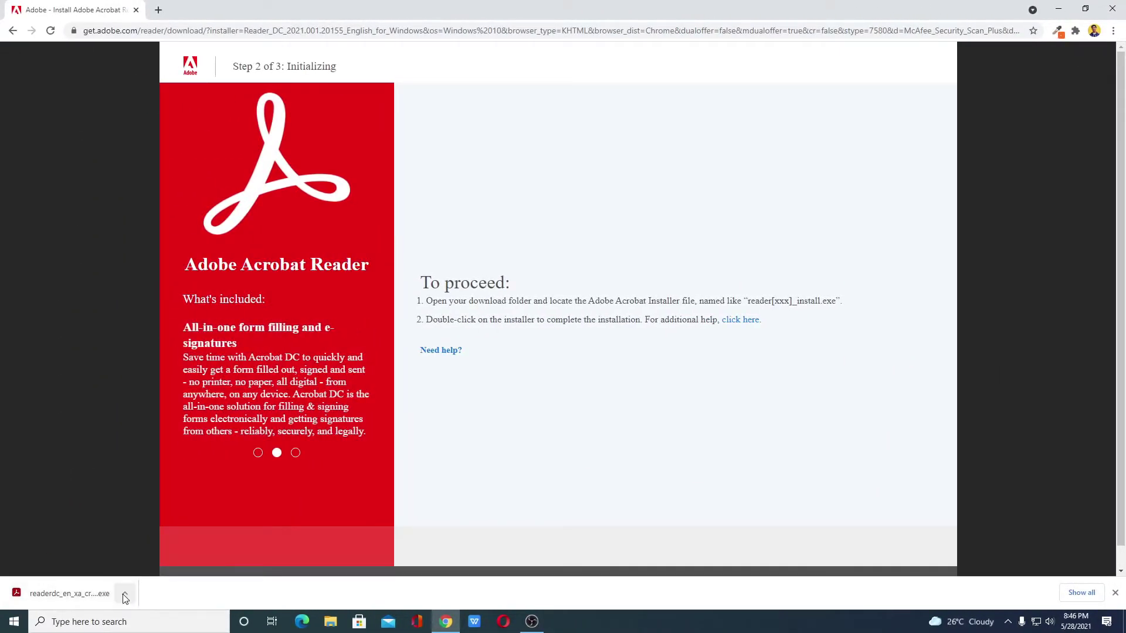
{"action": "left_click", "coordinate": [125, 594]}
{"action": "left_click", "coordinate": [164, 521]}
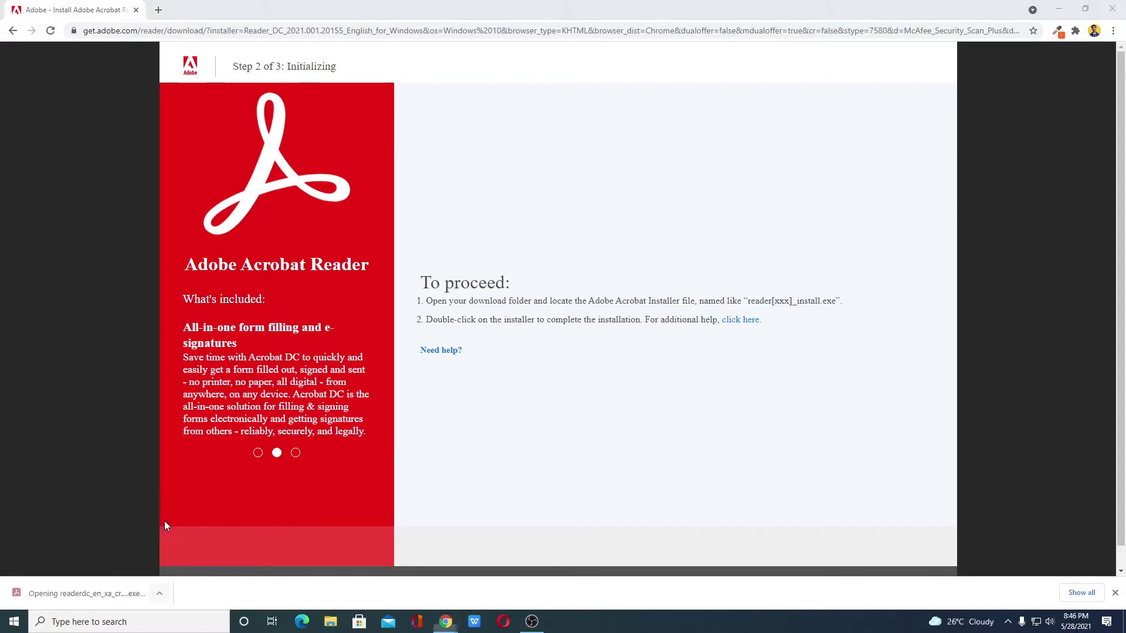
{"action": "left_click", "coordinate": [1059, 9]}
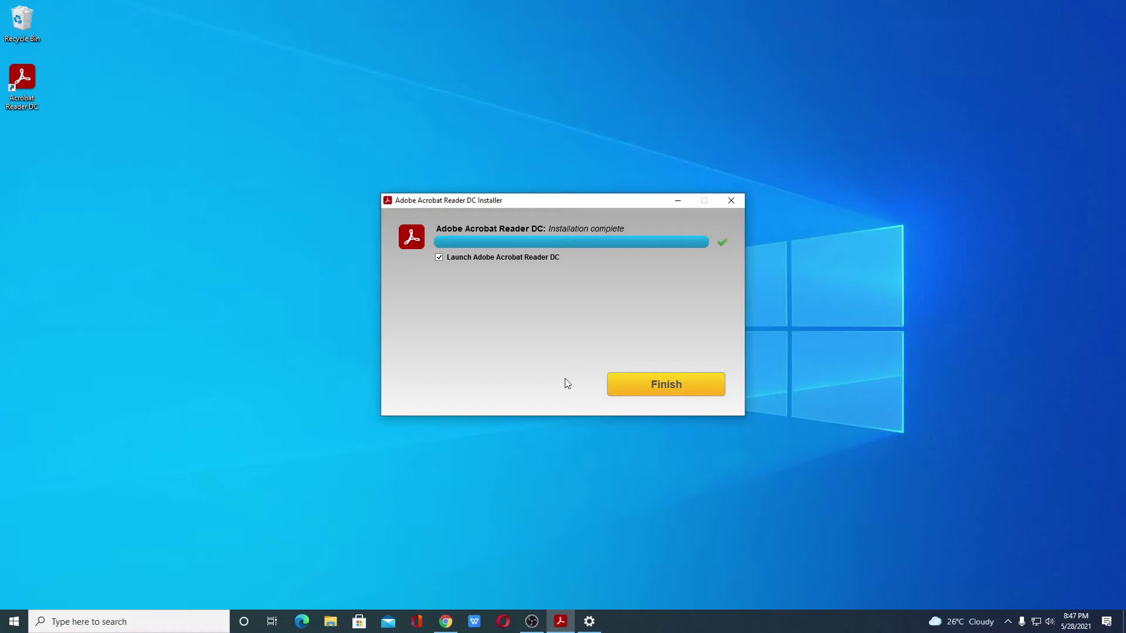
Finish setup, launch Reader, and assign Adobe Acrobat Reader DC as the app for .pdf files
{"action": "left_click", "coordinate": [660, 385]}
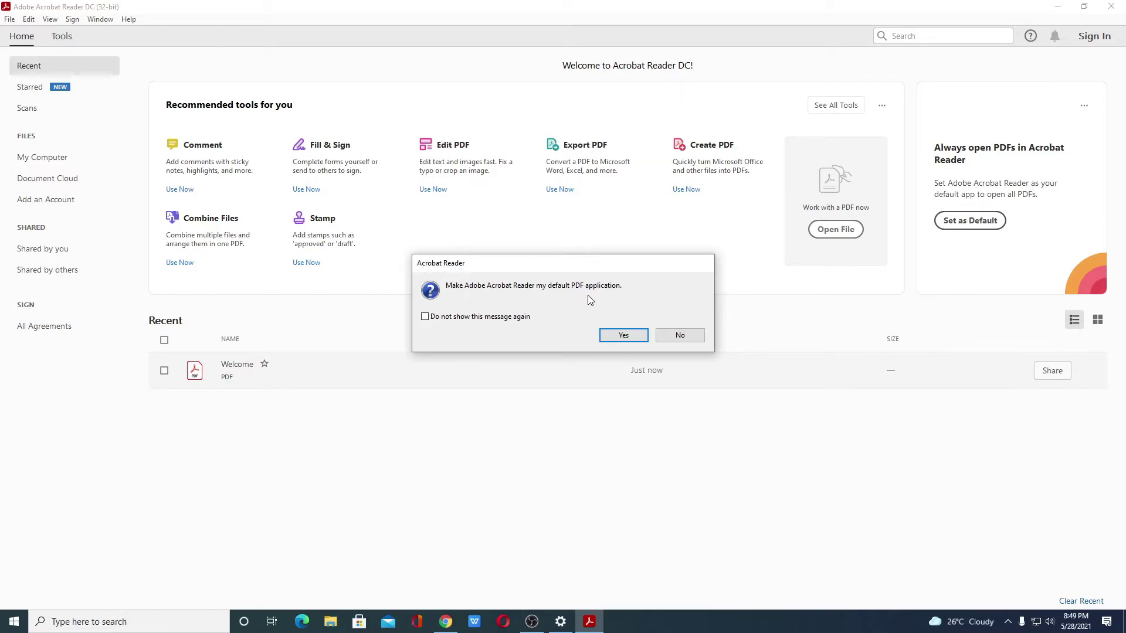
{"action": "left_click", "coordinate": [625, 337]}
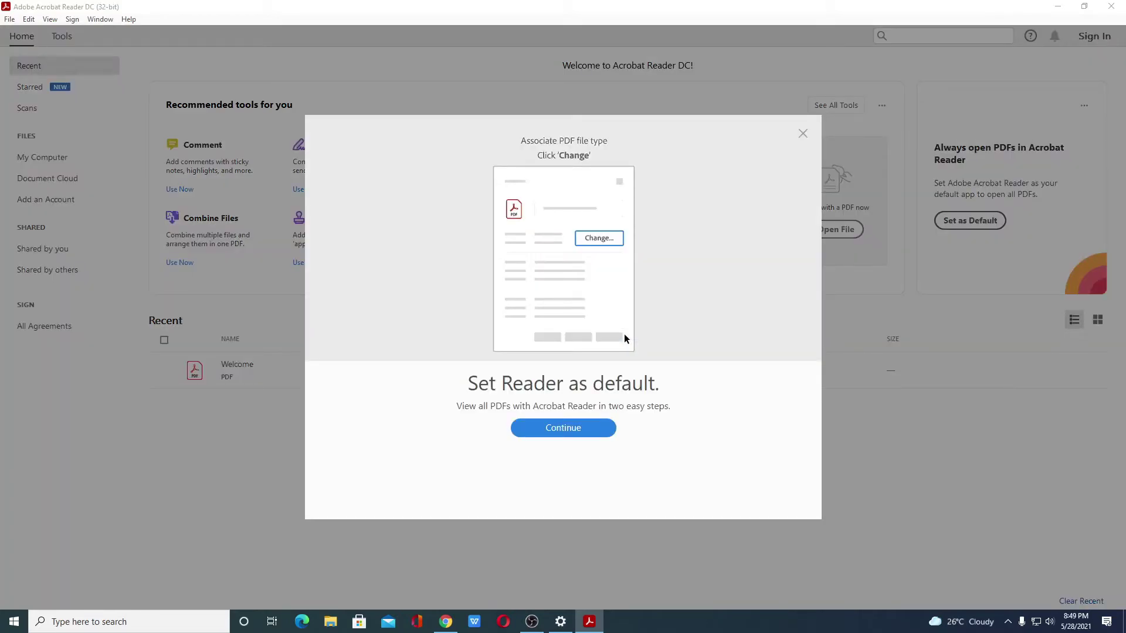
{"action": "left_click", "coordinate": [559, 431]}
{"action": "left_click", "coordinate": [453, 255]}
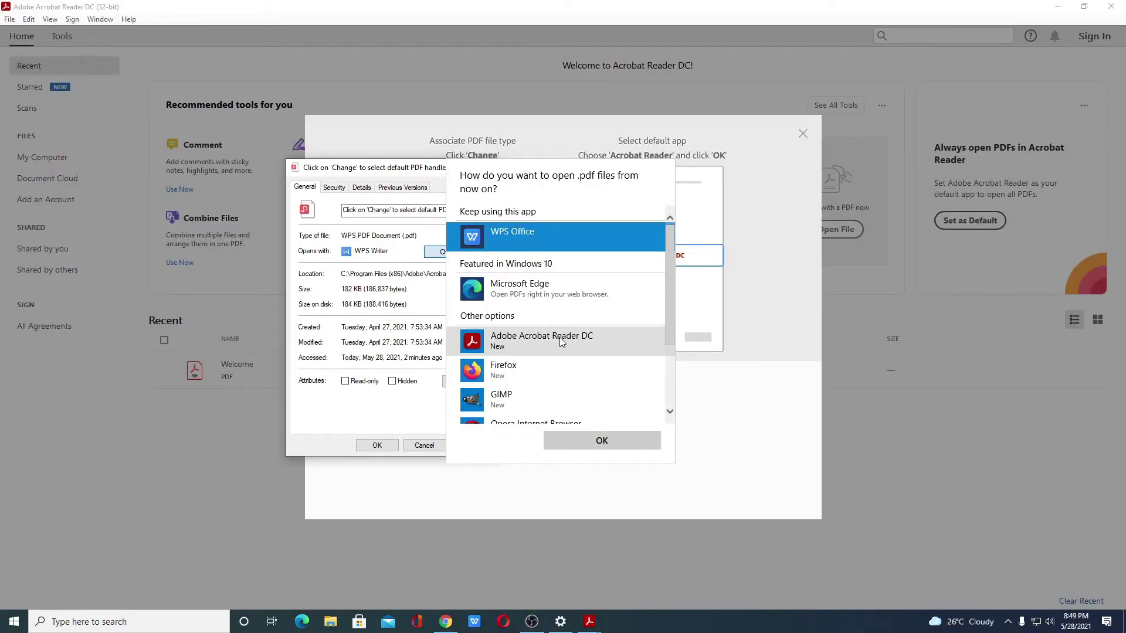
{"action": "left_click", "coordinate": [560, 341]}
{"action": "left_click", "coordinate": [616, 440]}
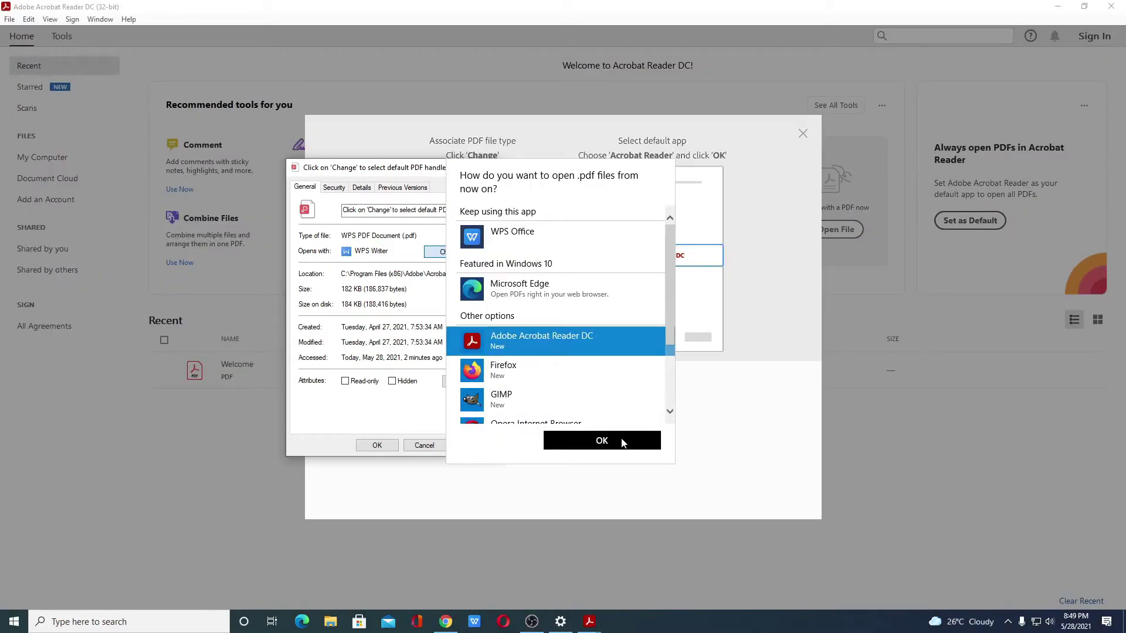
{"action": "left_click", "coordinate": [472, 446]}
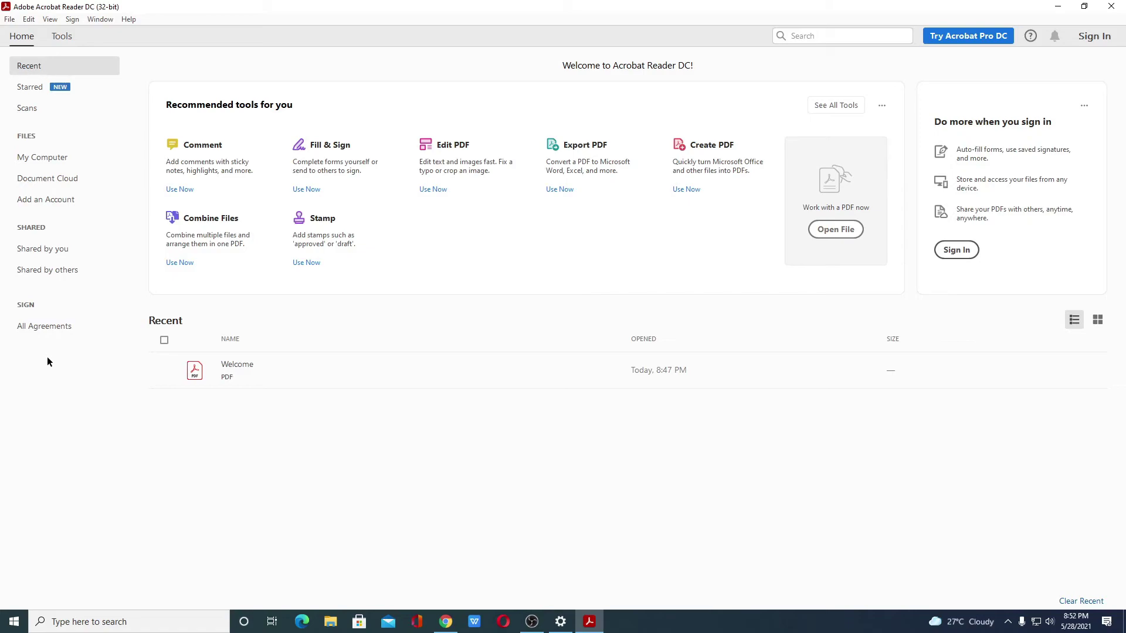
Switch Acrobat Reader to its Tools page listing Comment, Fill & Sign and Edit PDF
{"action": "left_click", "coordinate": [62, 36]}
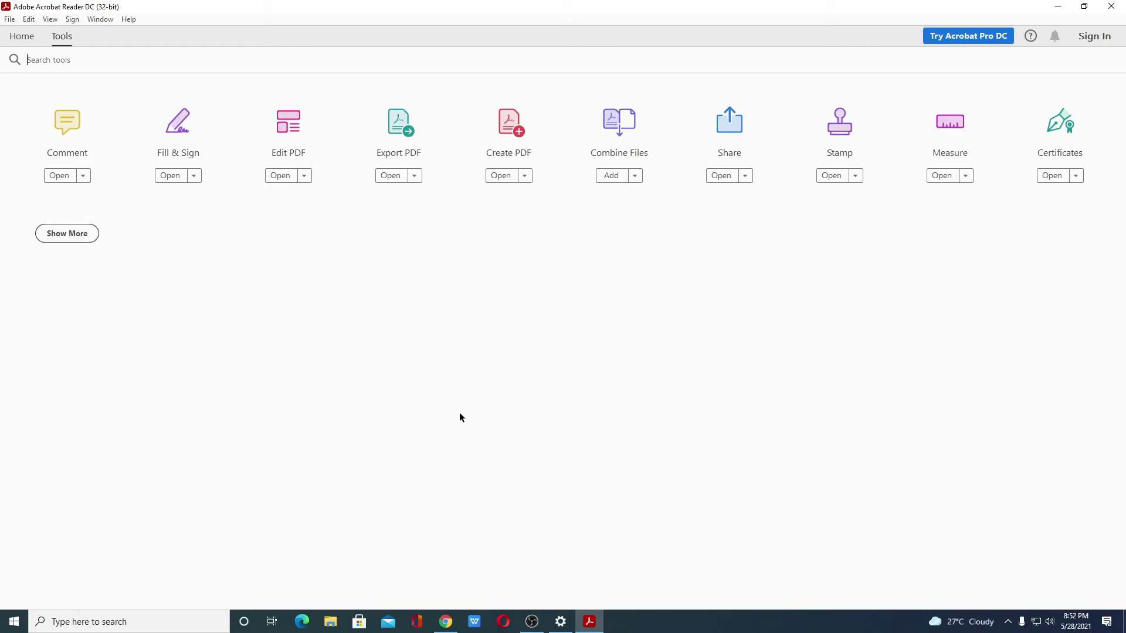
Expand the tool list, restore the window down, and select Welcome under Recent on Home
{"action": "left_click", "coordinate": [67, 233]}
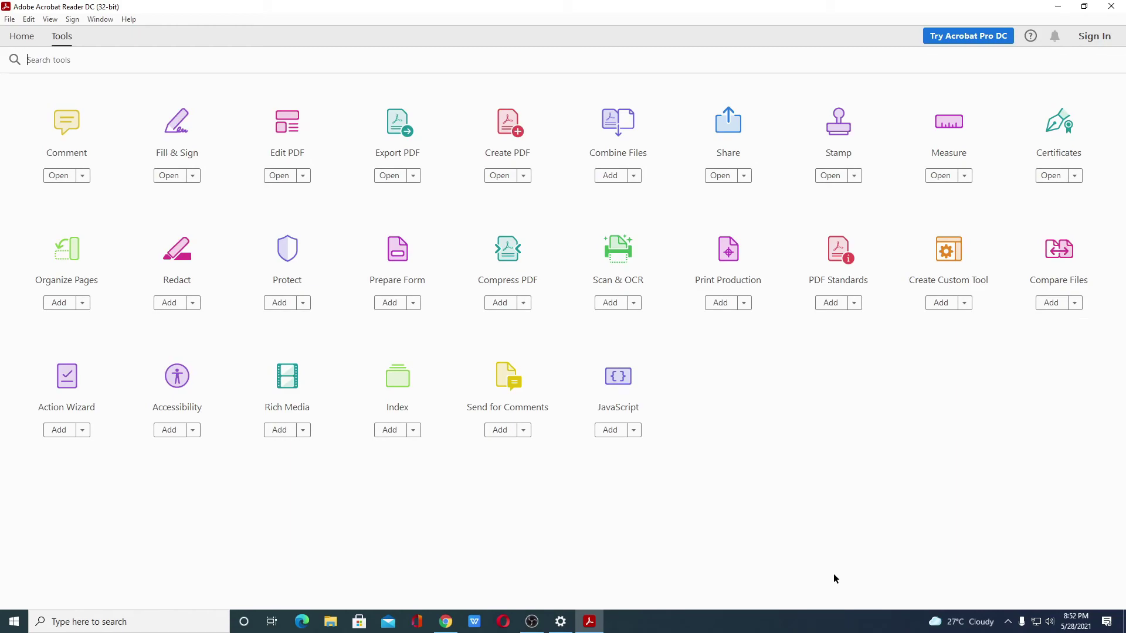
{"action": "left_click", "coordinate": [1082, 7]}
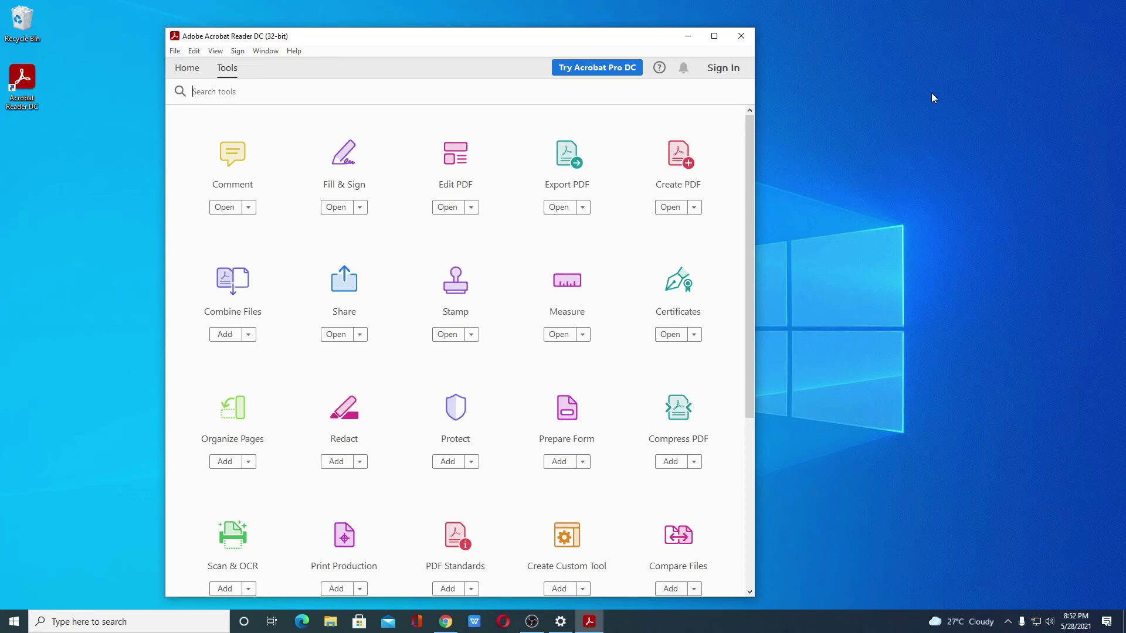
{"action": "left_click", "coordinate": [188, 68]}
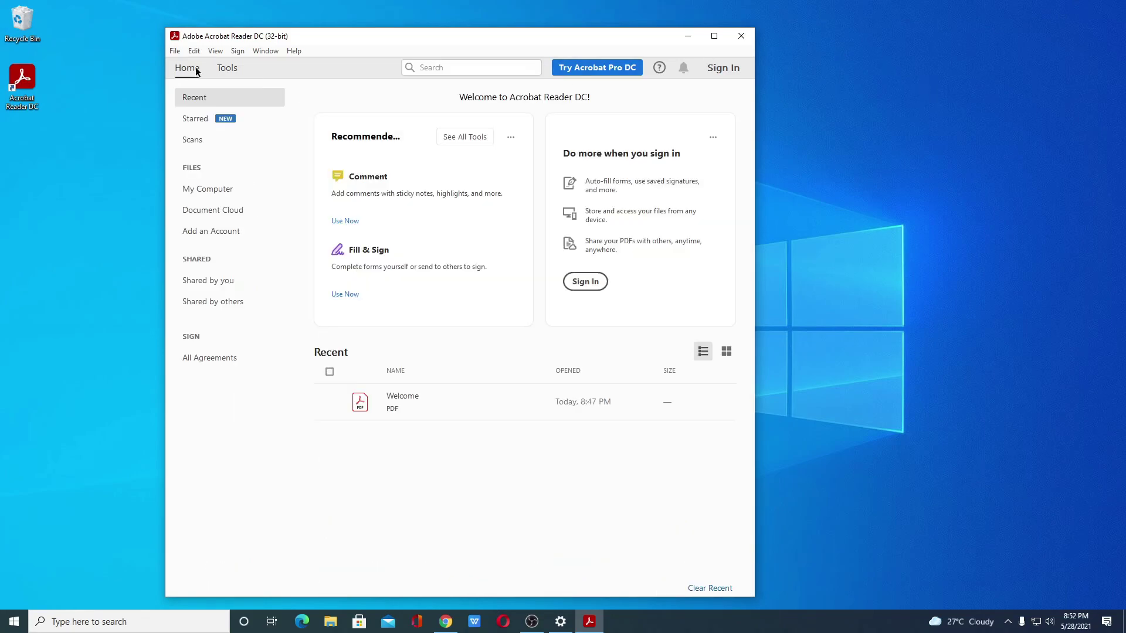
{"action": "left_click", "coordinate": [451, 408]}
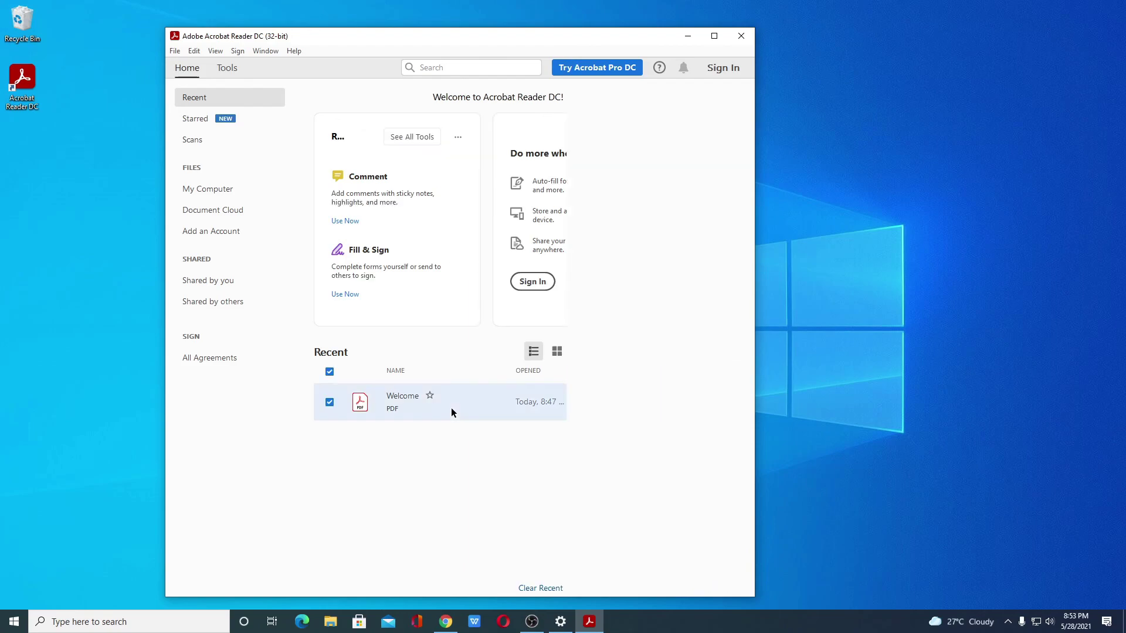